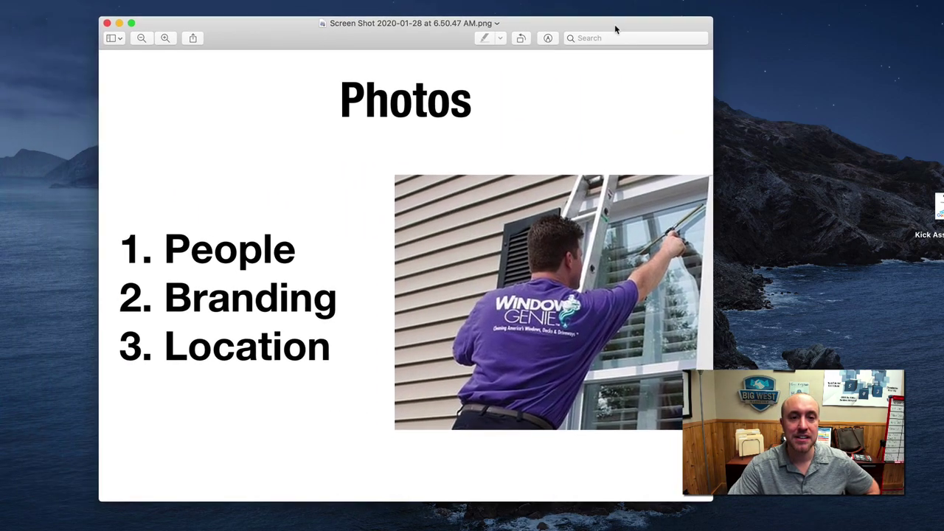
drag(616, 29, 657, 17)
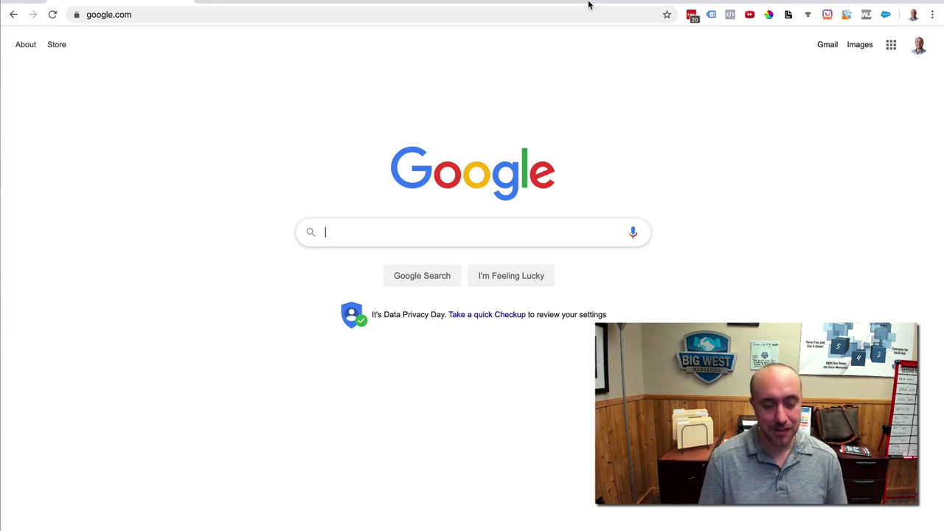
Search Google for "google my business reinstatement request" and open the support.google.com troubleshooter result.
text(google)
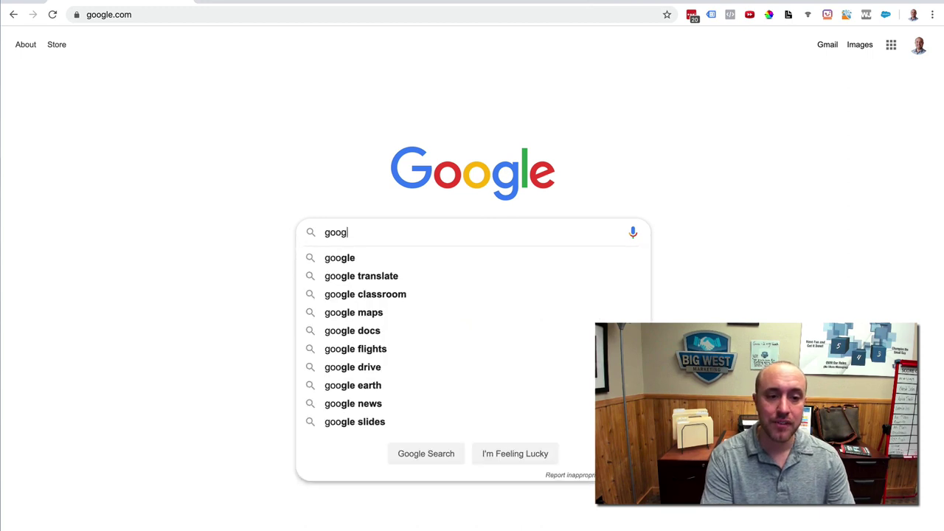
text( re)
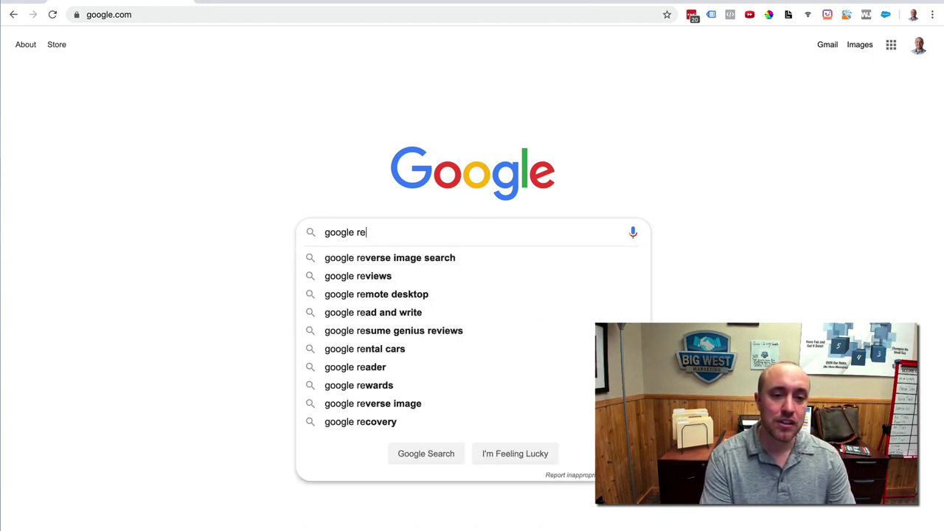
key(BackSpace)
key(BackSpace)
text(my busines)
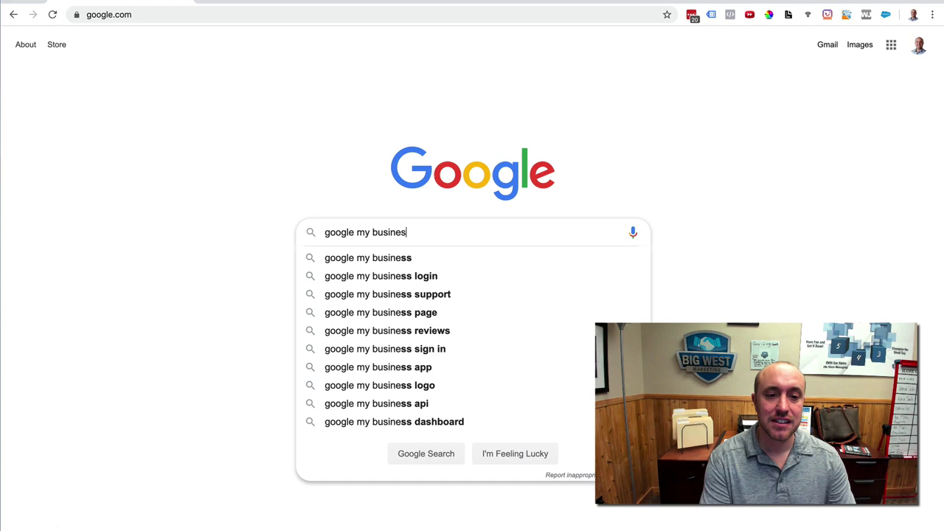
text(s rein)
key(Down)
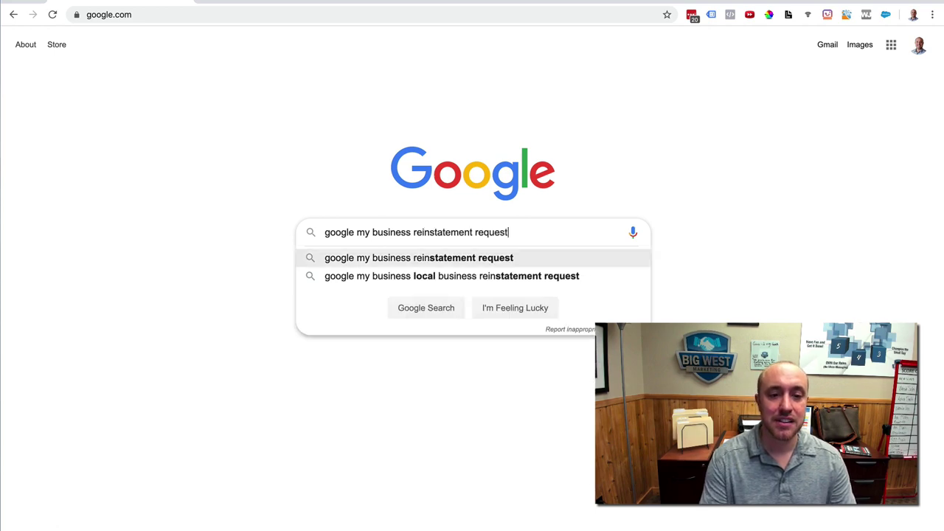
key(Return)
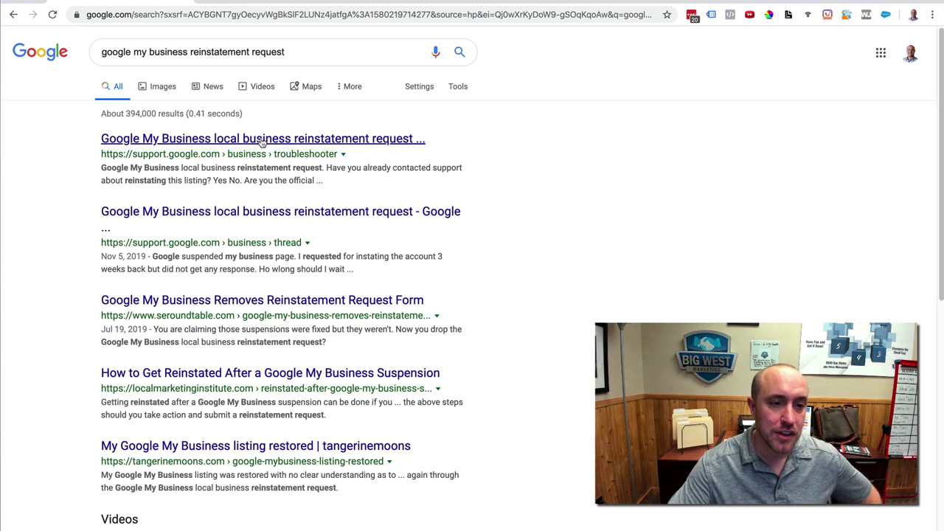
click(320, 145)
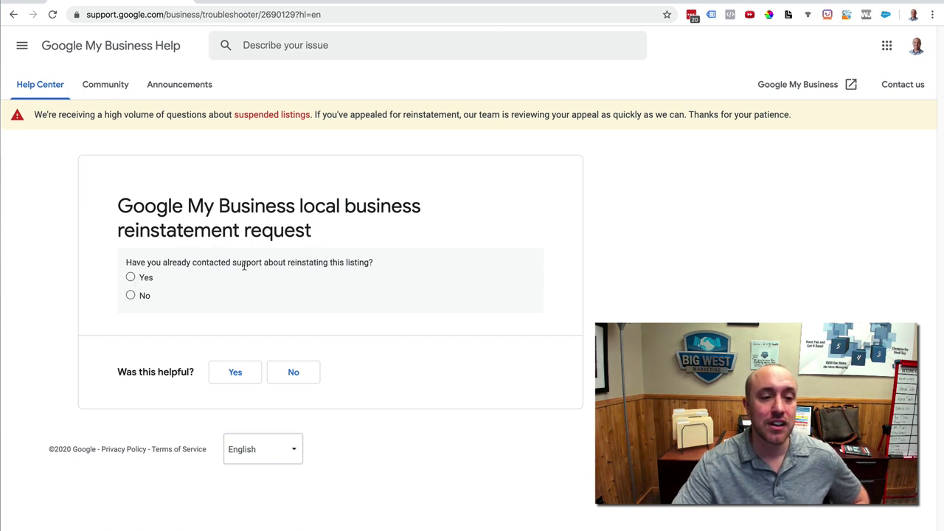
Answer No to already having contacted support, and Yes to being the official representative, guideline compliance, permanent location and accurate address or service area.
click(129, 296)
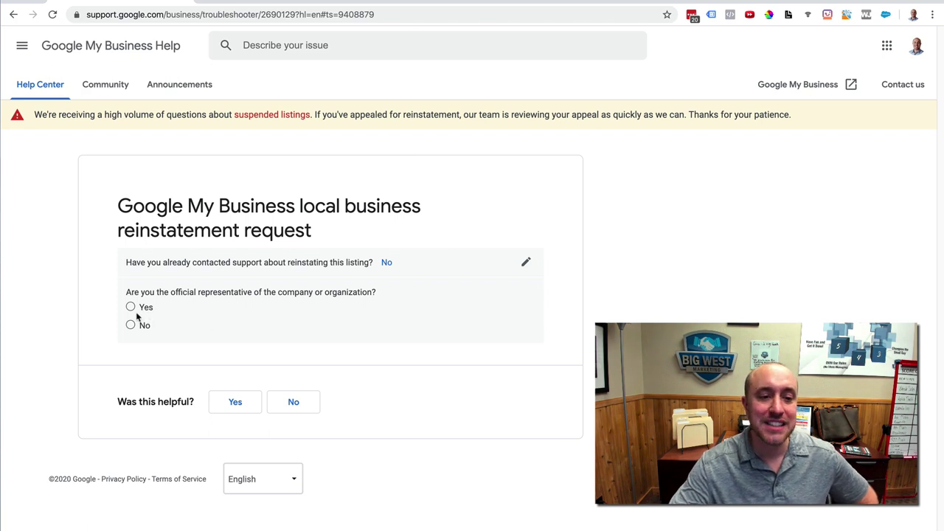
click(132, 308)
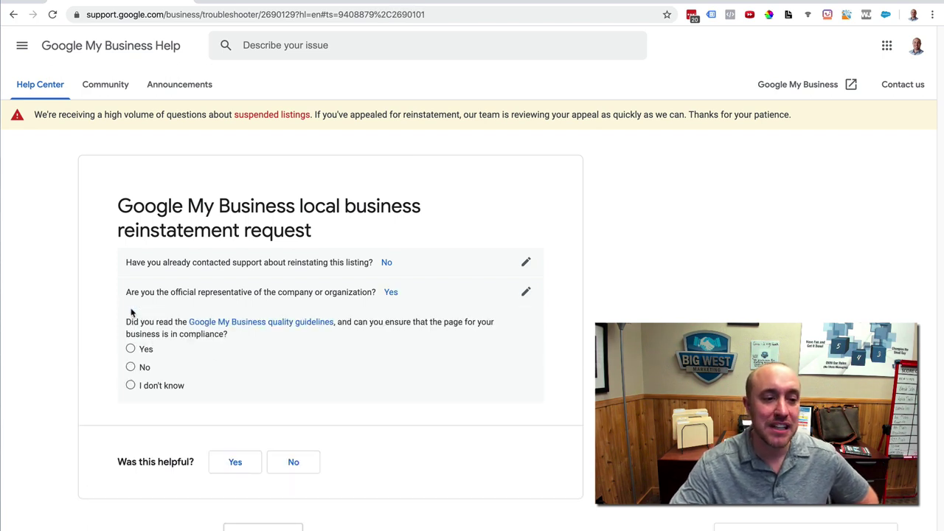
click(132, 350)
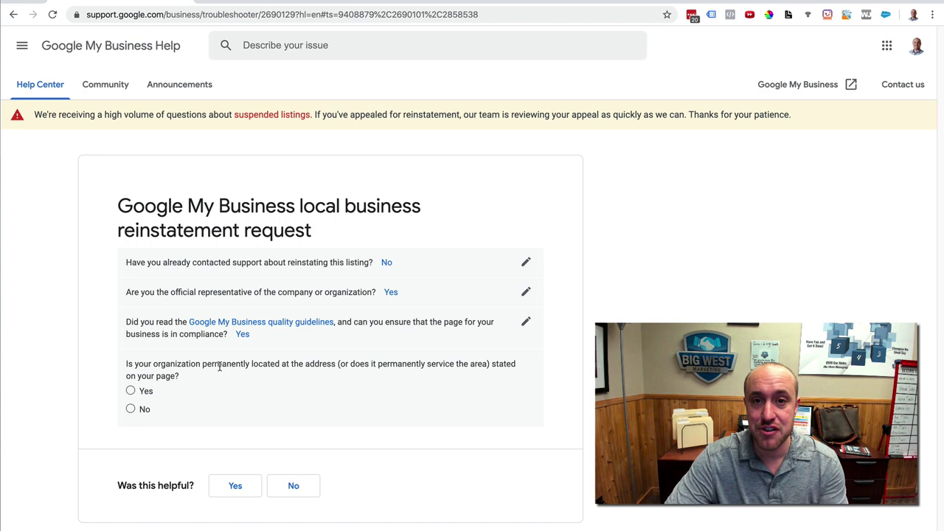
click(131, 391)
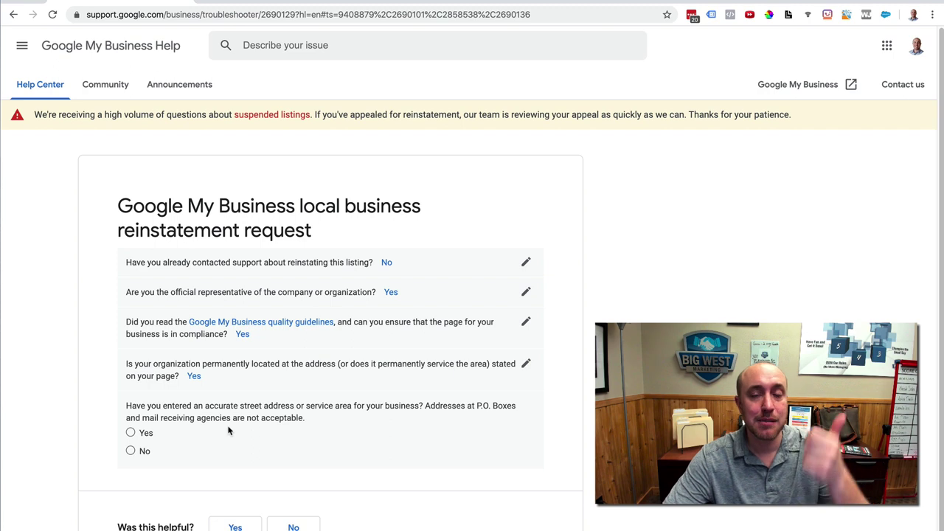
click(131, 433)
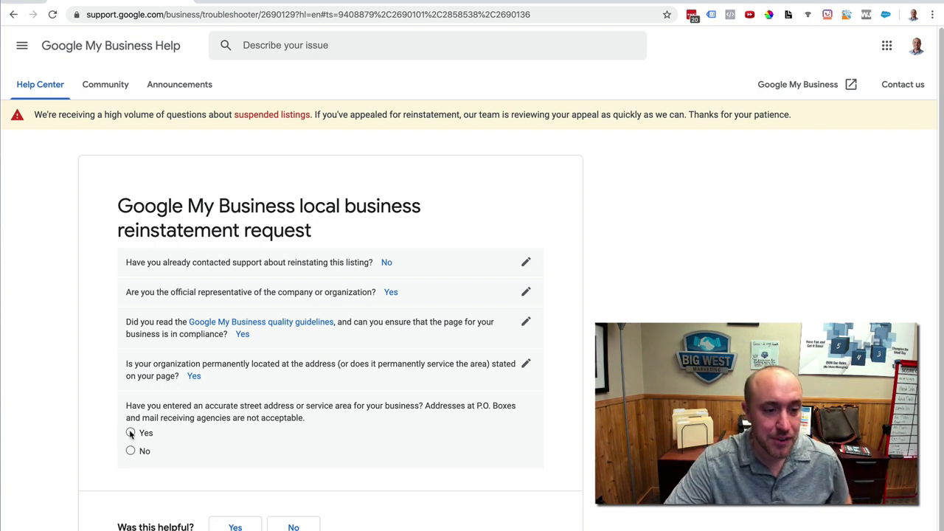
Answer Yes to operating in a service area, No to face-to-face business, Yes to correct address settings and No to multiple pages.
scroll(301, 473, down, 2)
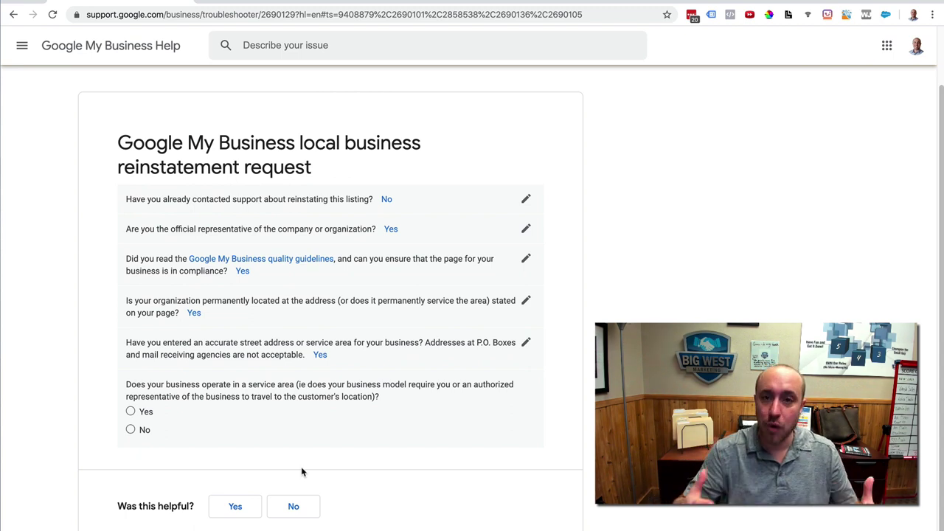
click(130, 411)
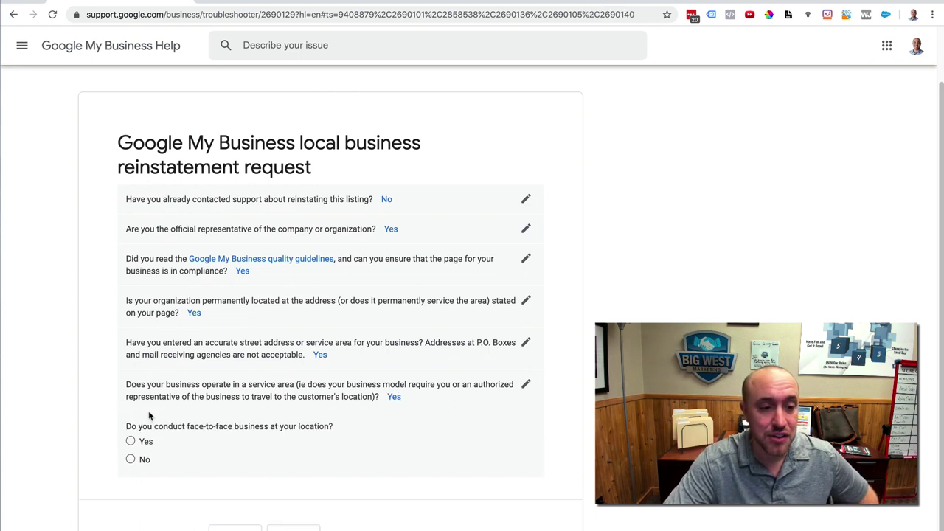
click(131, 459)
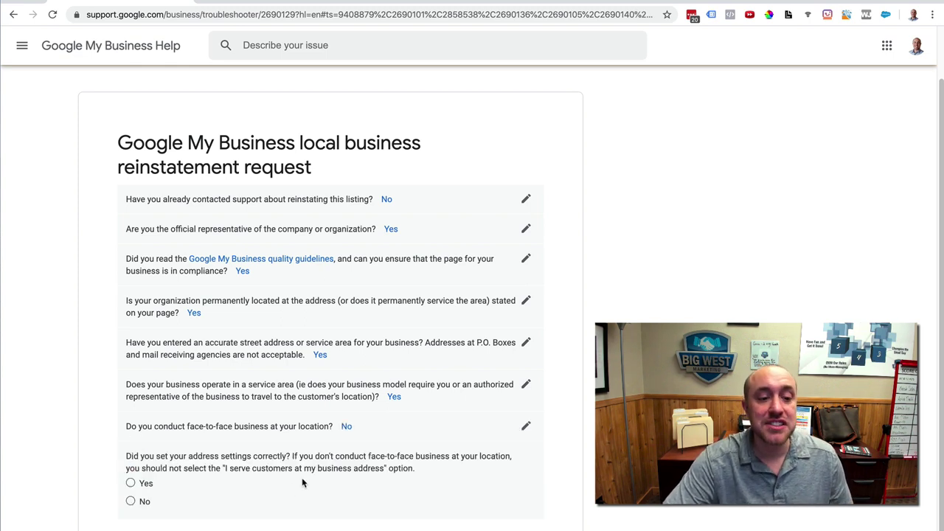
scroll(301, 482, down, 1)
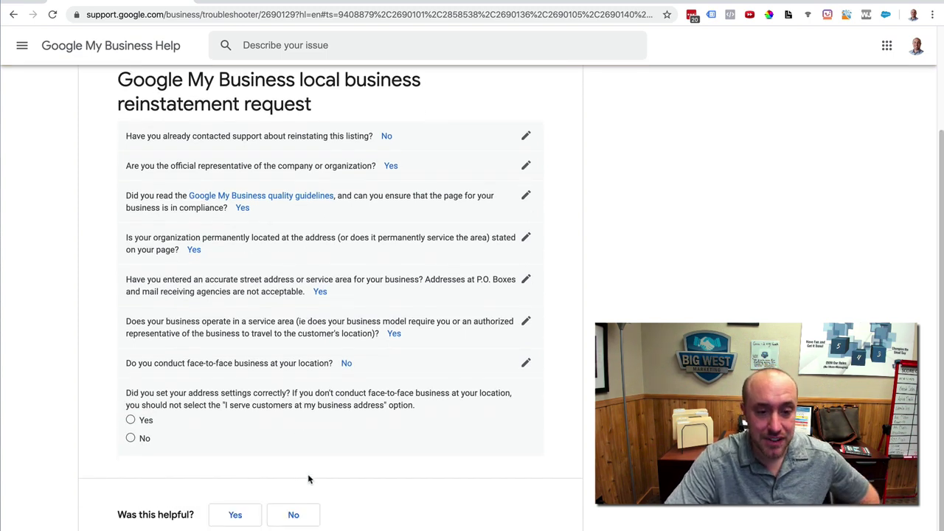
scroll(310, 479, down, 1)
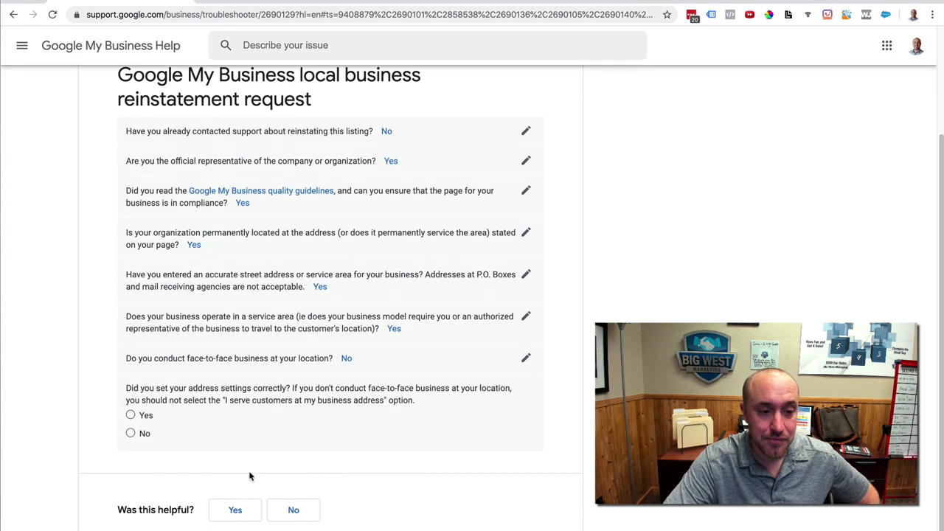
click(130, 416)
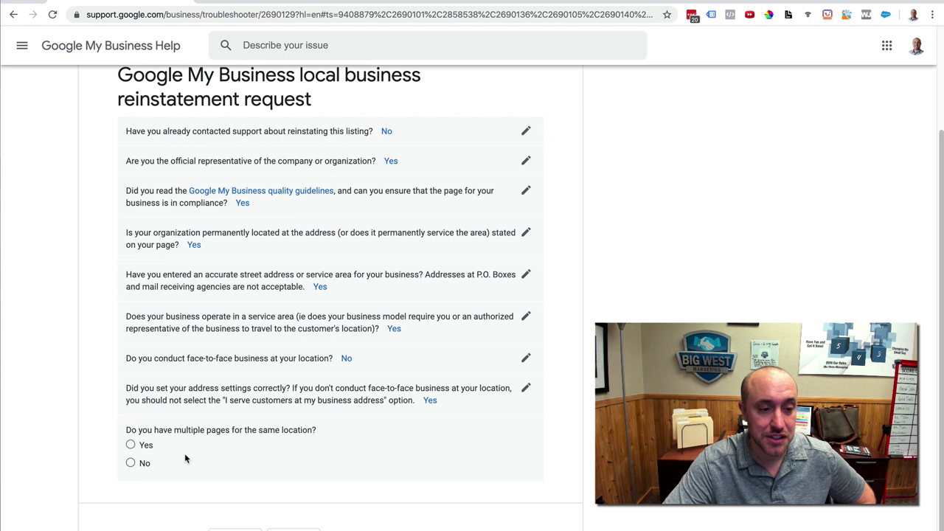
scroll(182, 457, down, 1)
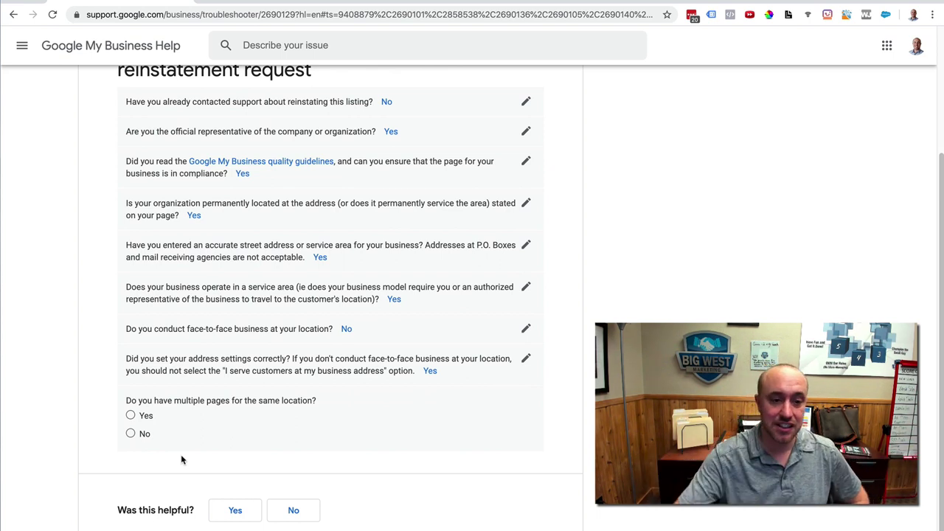
click(131, 435)
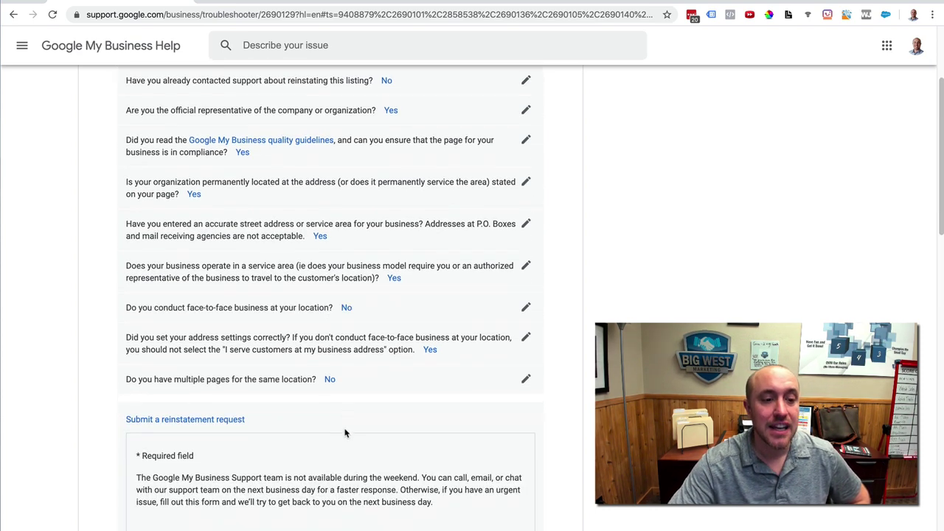
Examine the reinstatement request form's required fields, from the name down to the listing URL and its example images.
scroll(345, 433, down, 4)
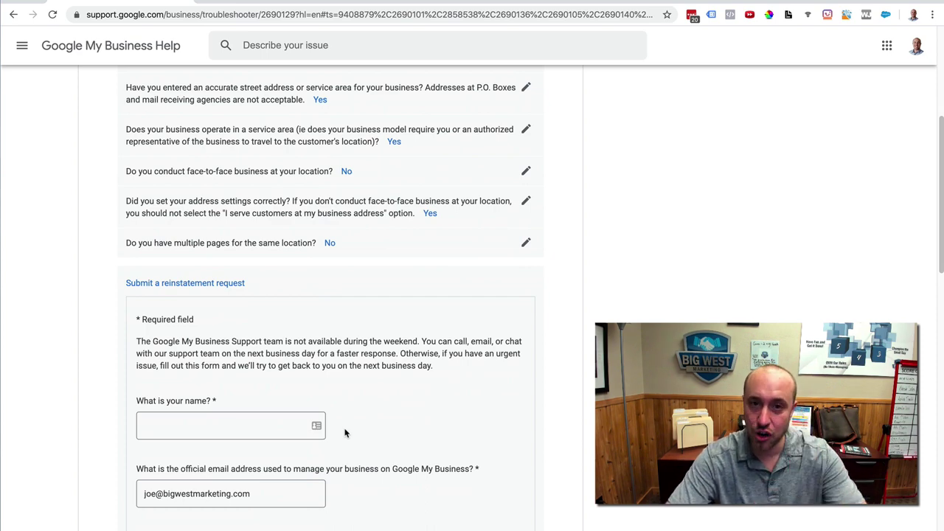
scroll(344, 433, down, 6)
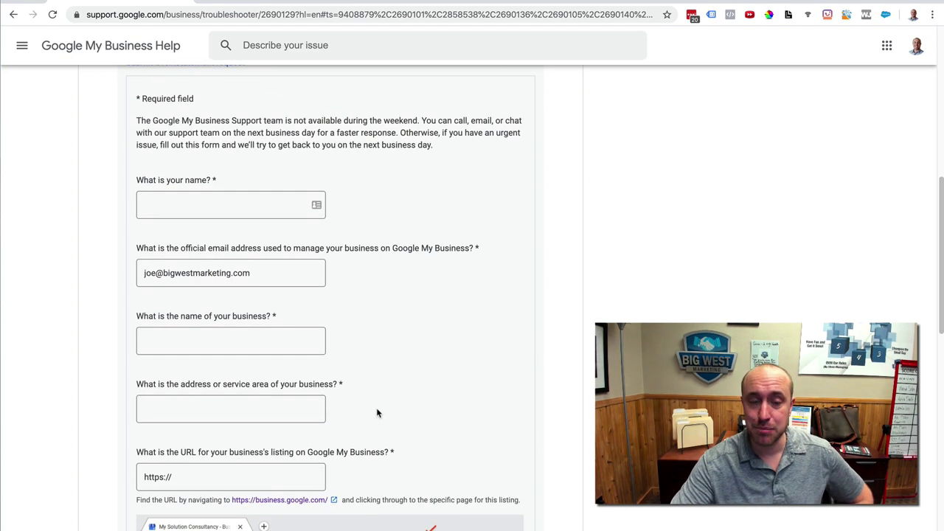
scroll(377, 413, down, 1)
scroll(377, 413, down, 2)
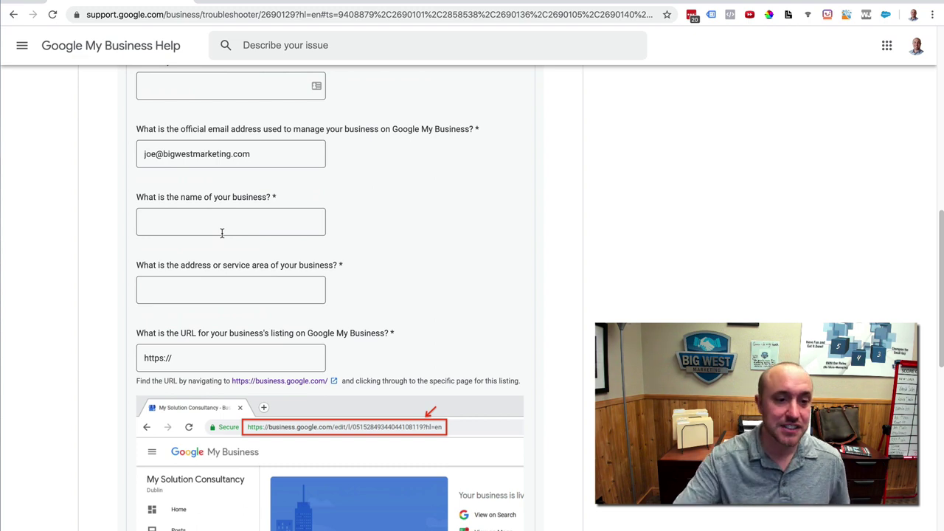
scroll(228, 345, down, 1)
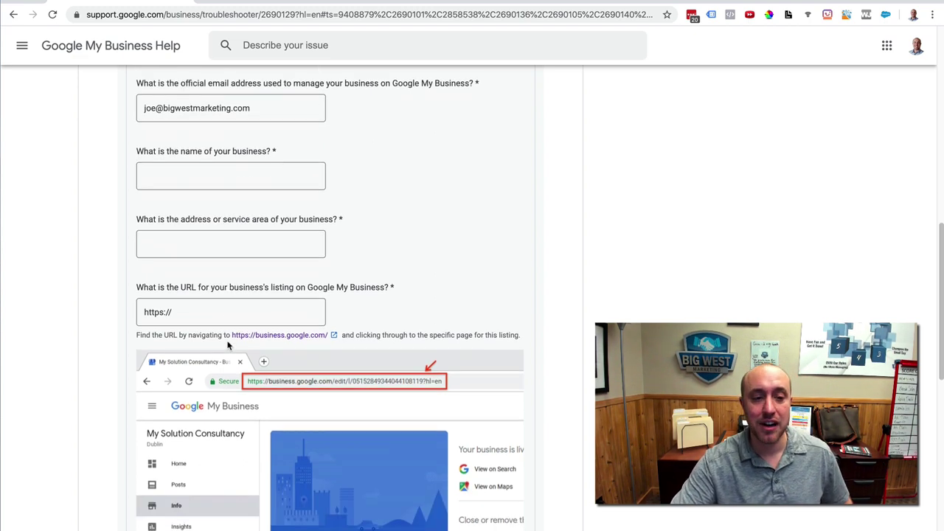
scroll(228, 345, down, 2)
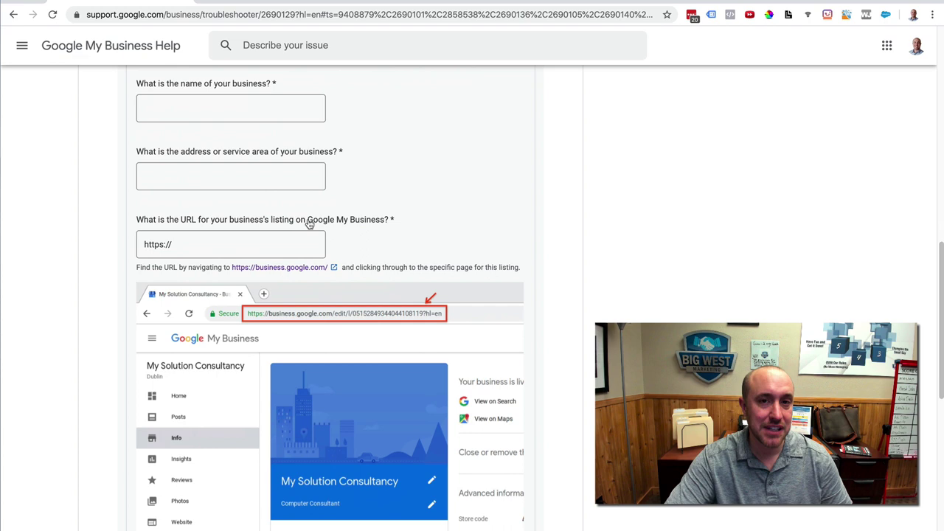
scroll(310, 224, down, 2)
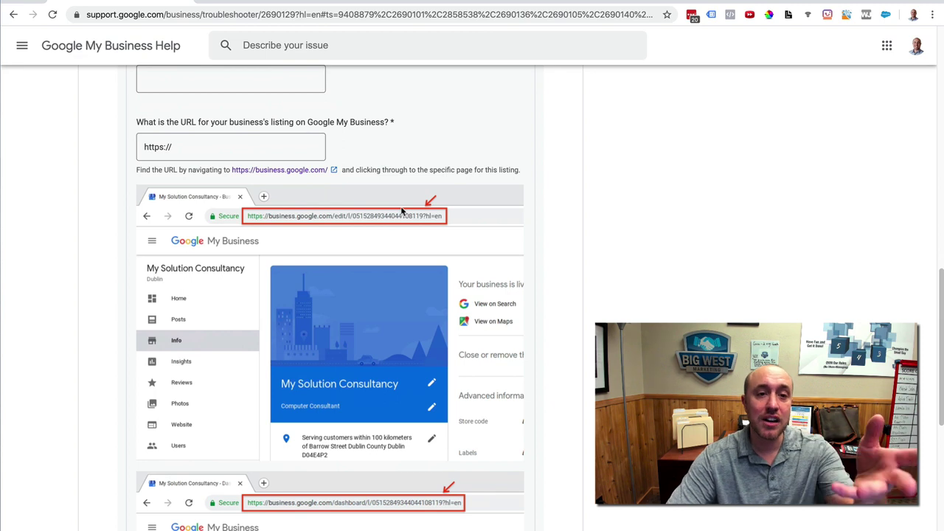
Open the form's business.google.com link in a new tab and open the Big West Marketing, Inc. location from the managed locations.
right_click(297, 174)
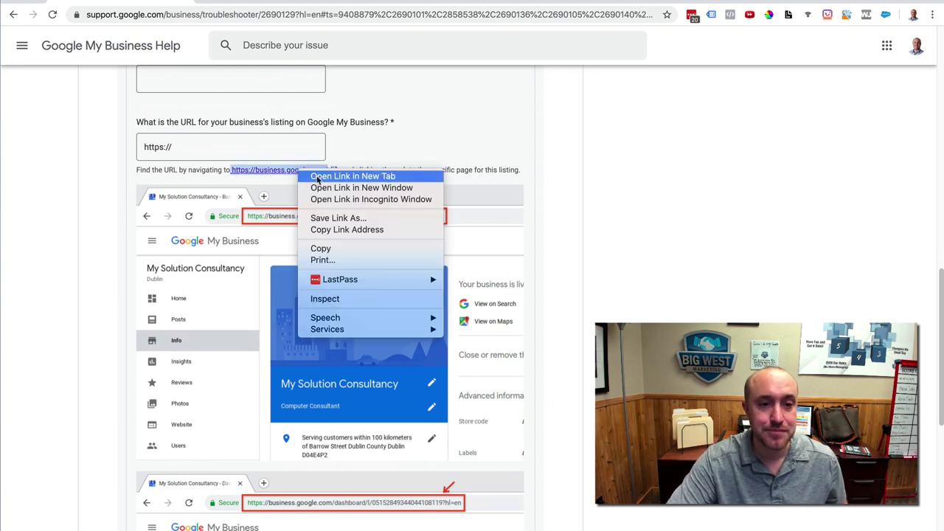
click(317, 178)
click(260, 4)
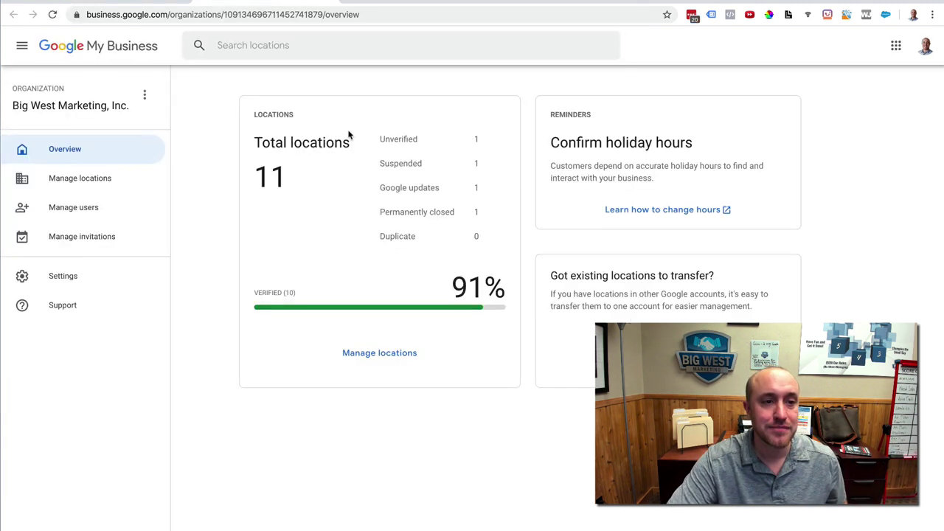
click(86, 177)
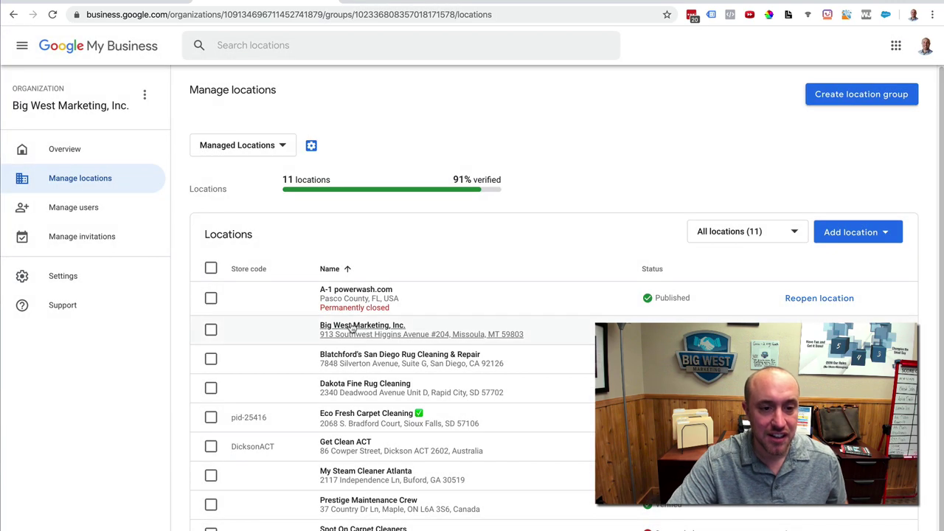
click(351, 325)
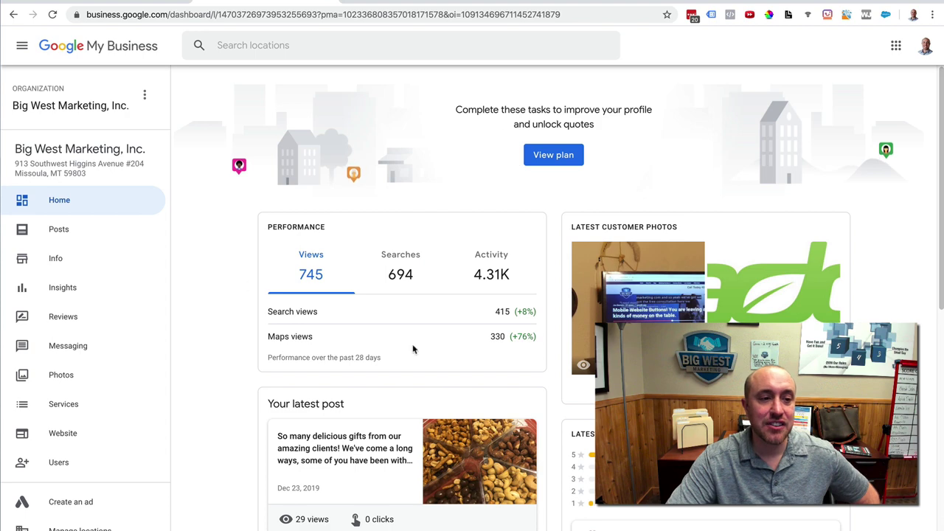
Open the location's Info page, copy its URL and return to the reinstatement request form.
click(155, 1)
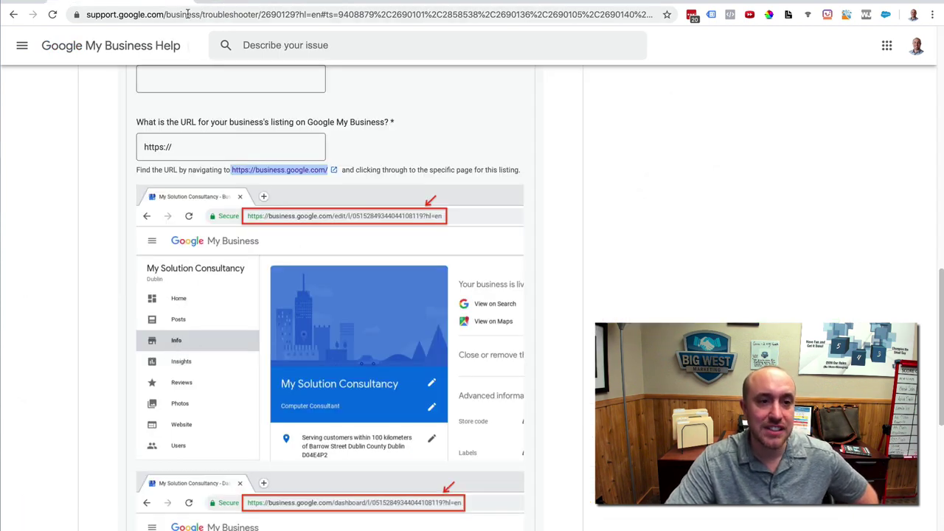
click(213, 5)
click(64, 261)
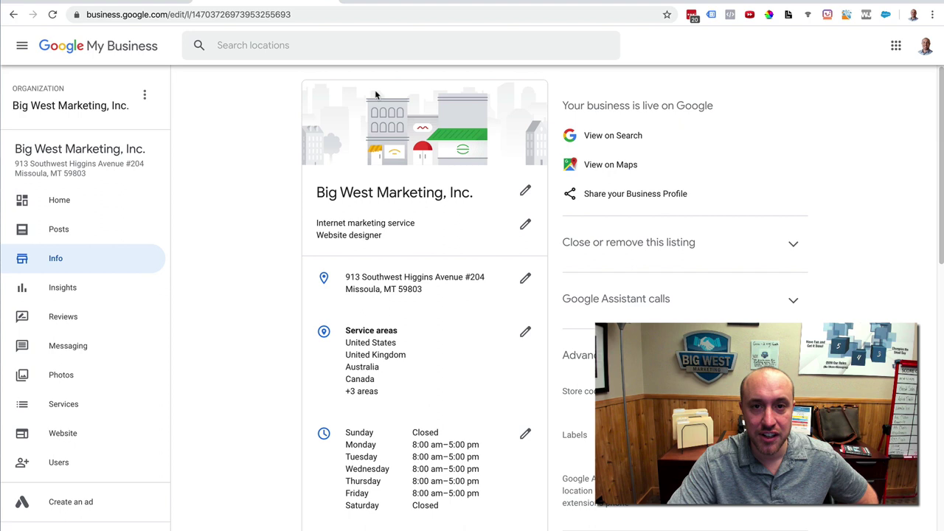
click(274, 15)
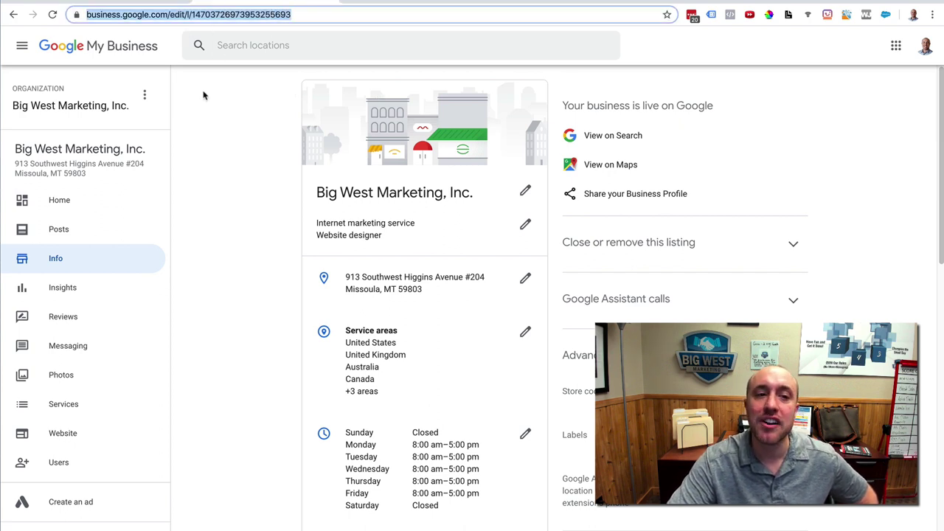
right_click(227, 13)
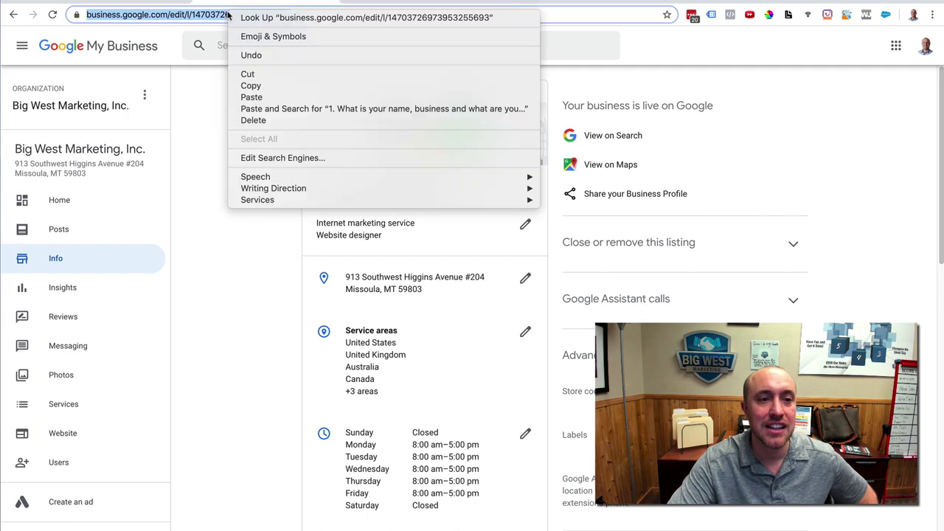
click(251, 85)
key(ctrl+Tab)
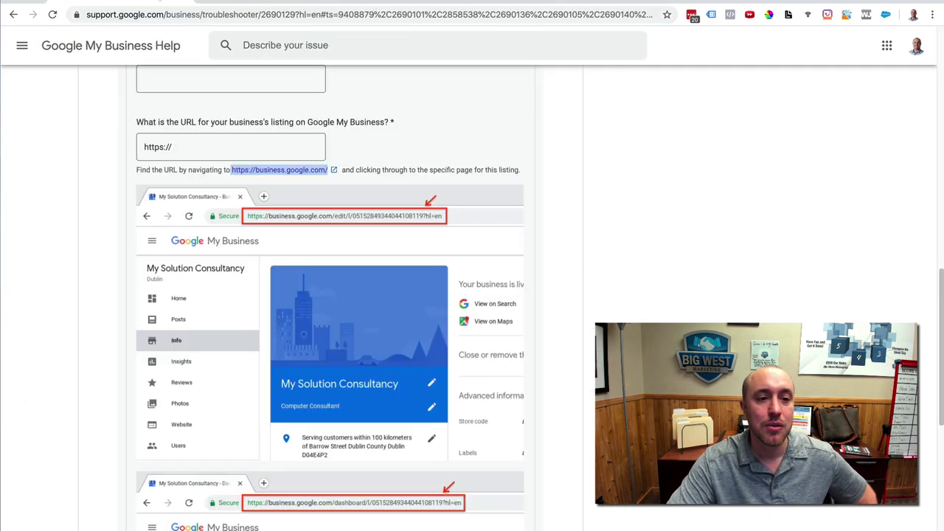
click(182, 145)
drag(197, 151, 116, 150)
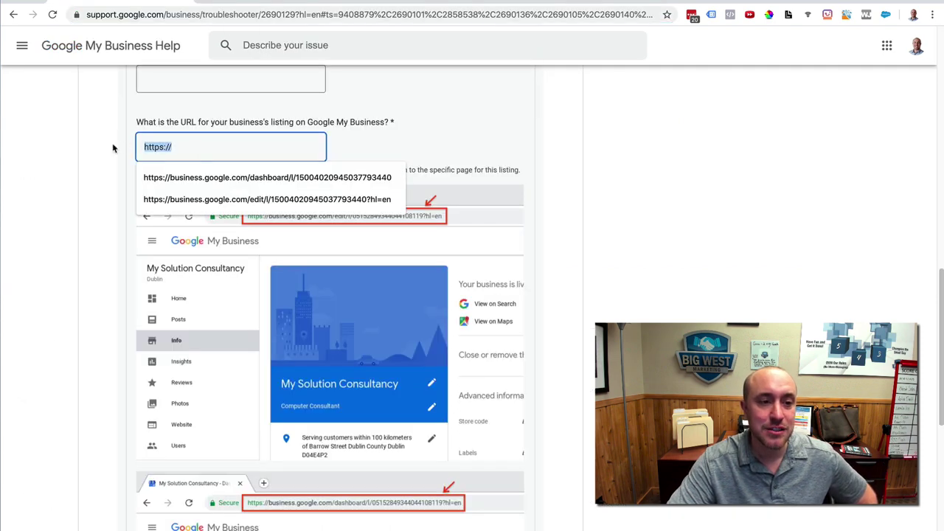
right_click(165, 146)
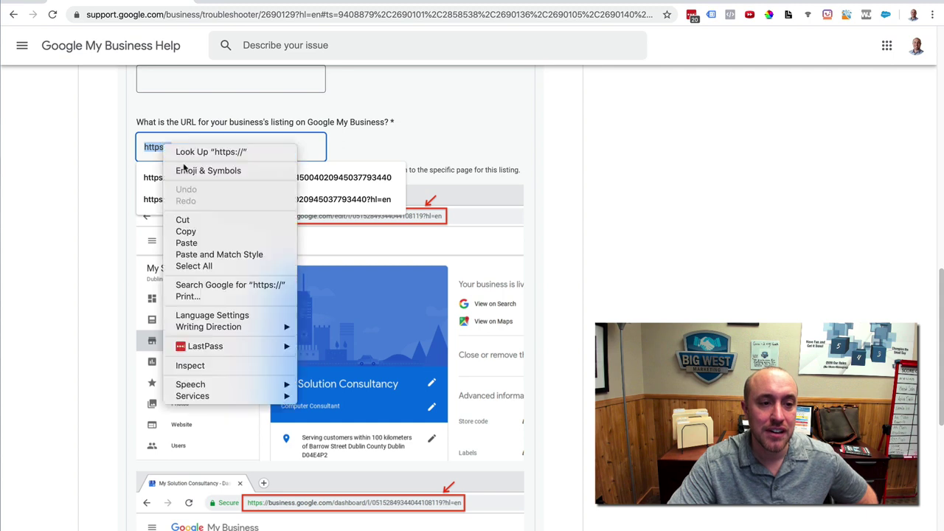
click(189, 243)
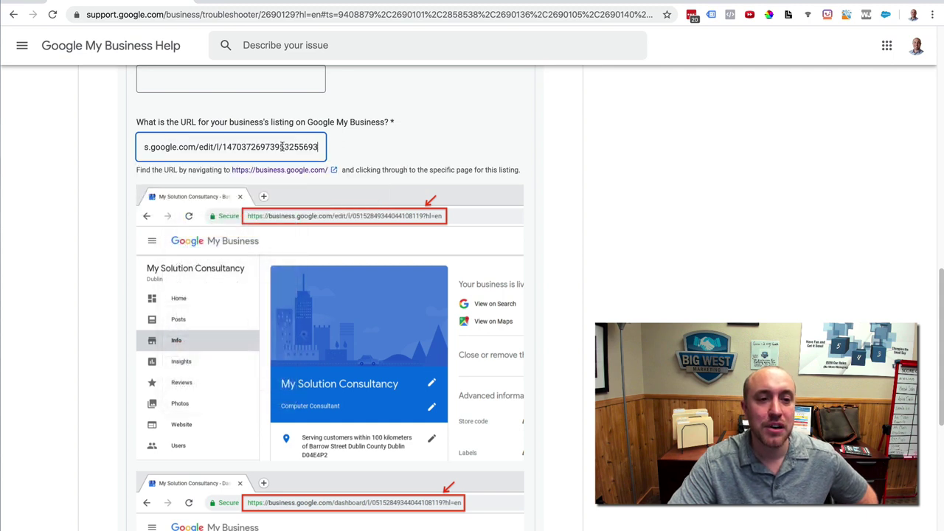
click(629, 204)
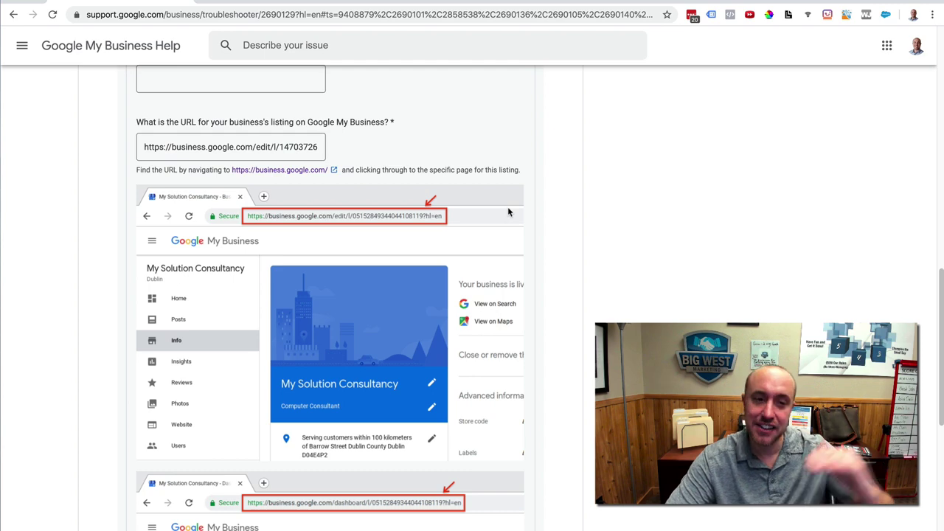
Examine the form's remaining fields for contact phone number, page changes since suspension and additional information, and return to the beginning of the form.
scroll(508, 213, down, 4)
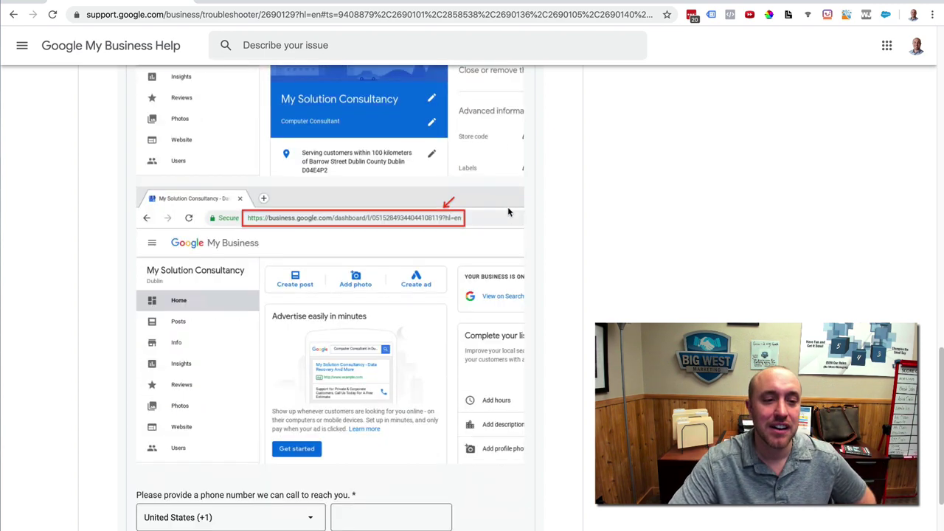
scroll(507, 212, down, 3)
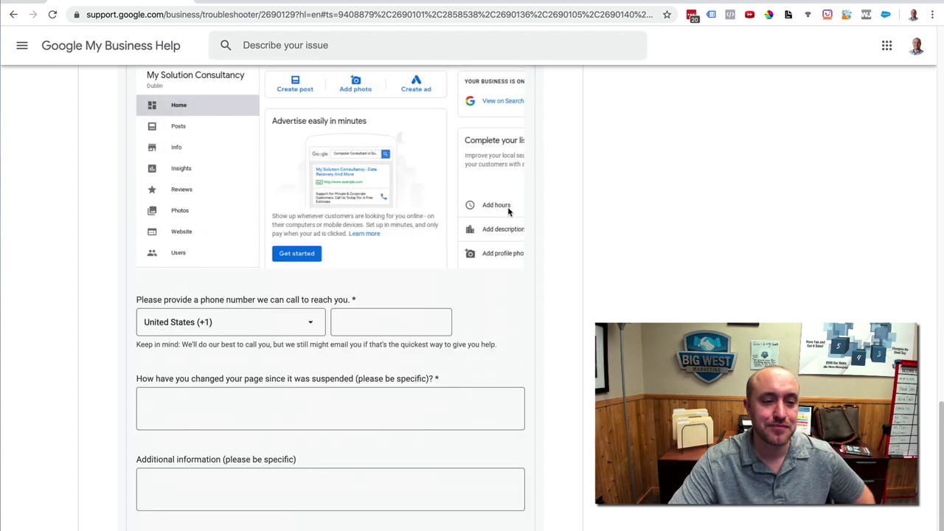
click(417, 303)
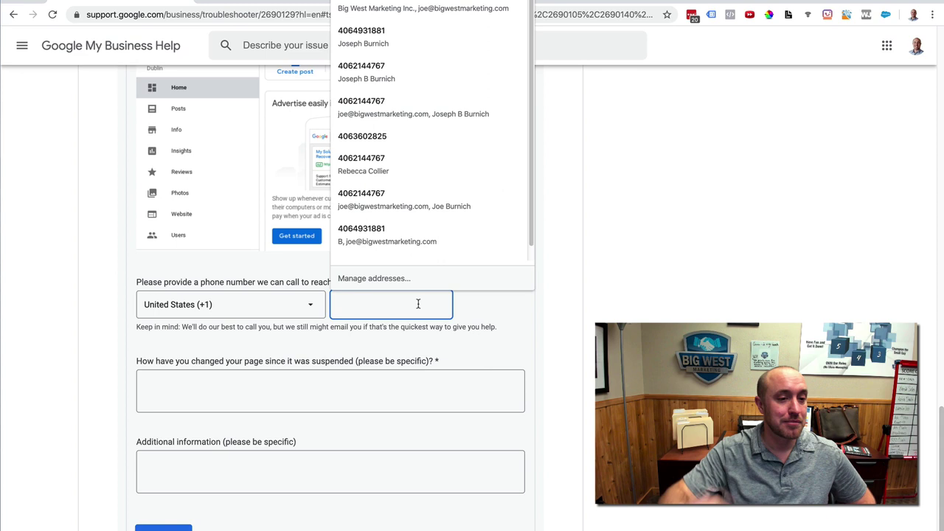
click(323, 395)
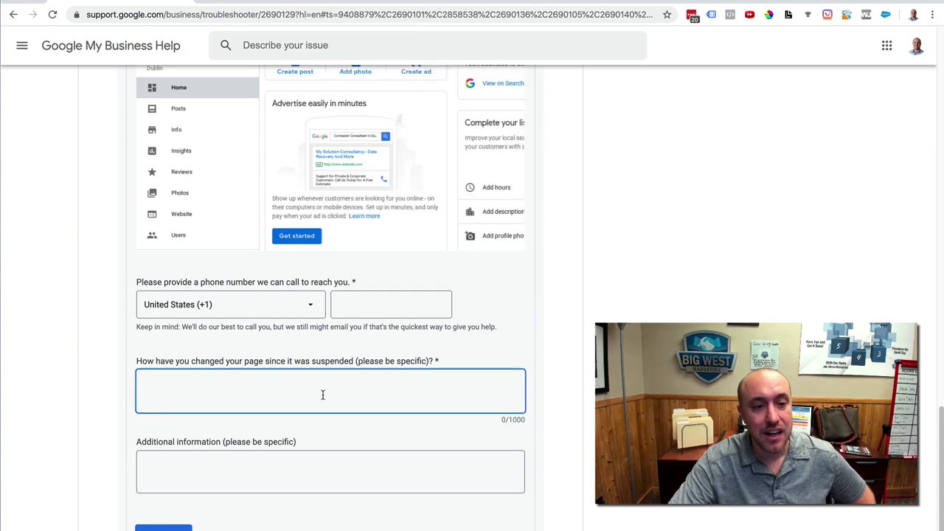
scroll(325, 394, down, 1)
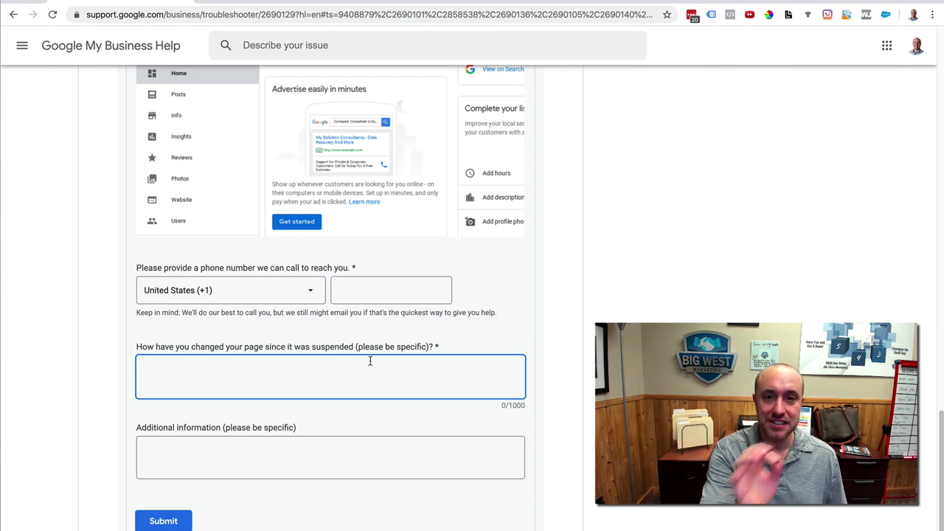
click(314, 454)
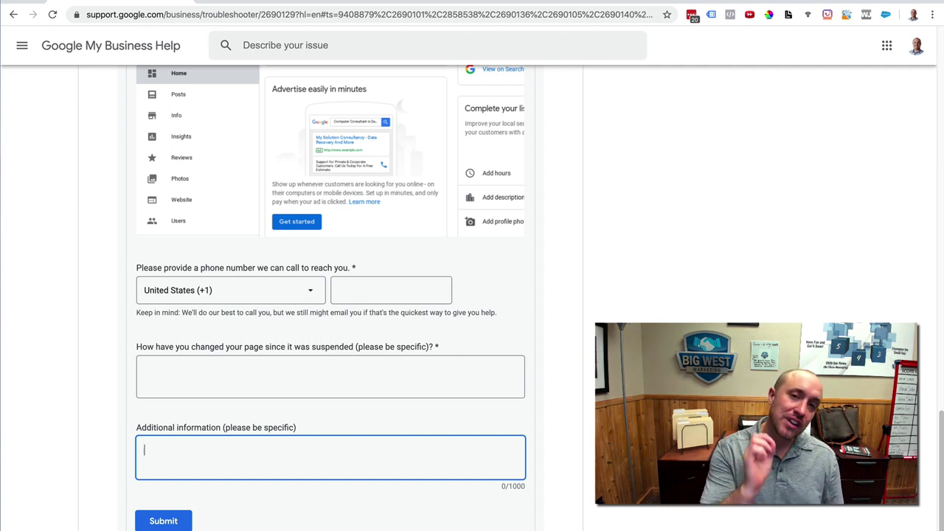
scroll(578, 415, up, 10)
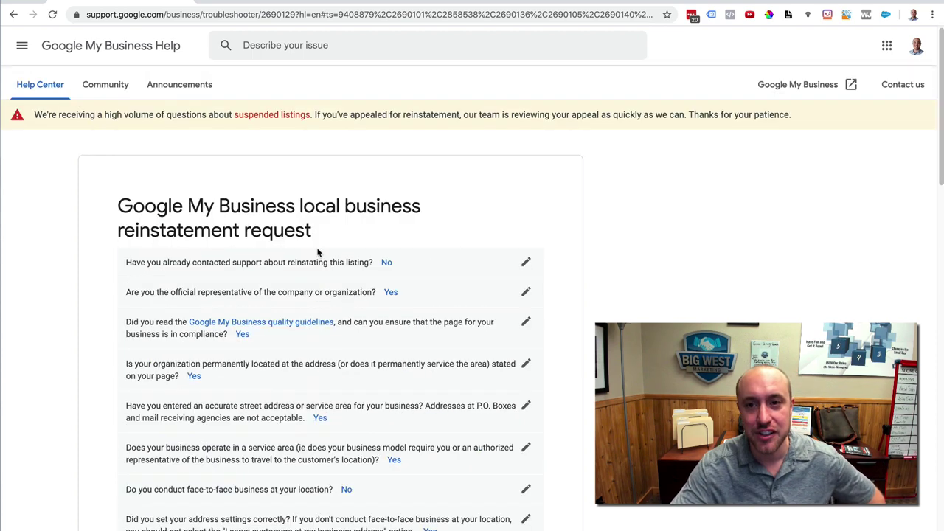
scroll(317, 251, up, 10)
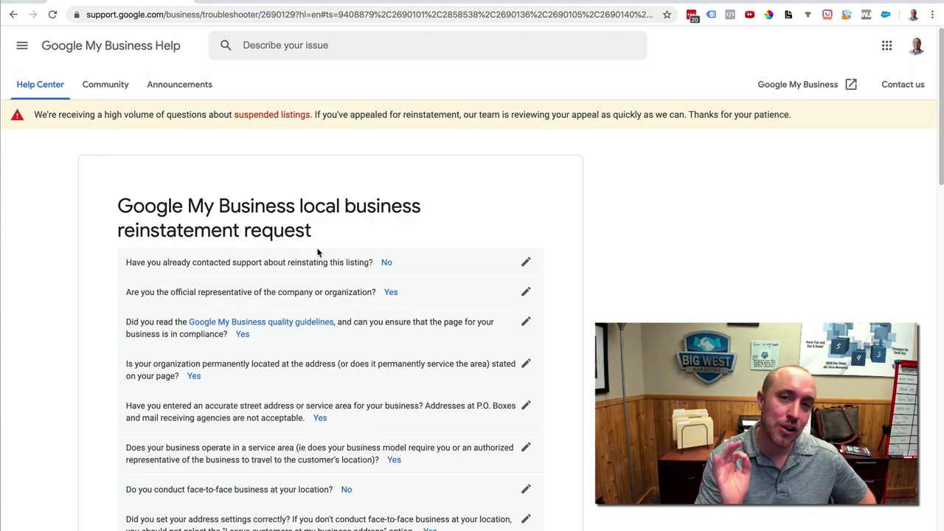